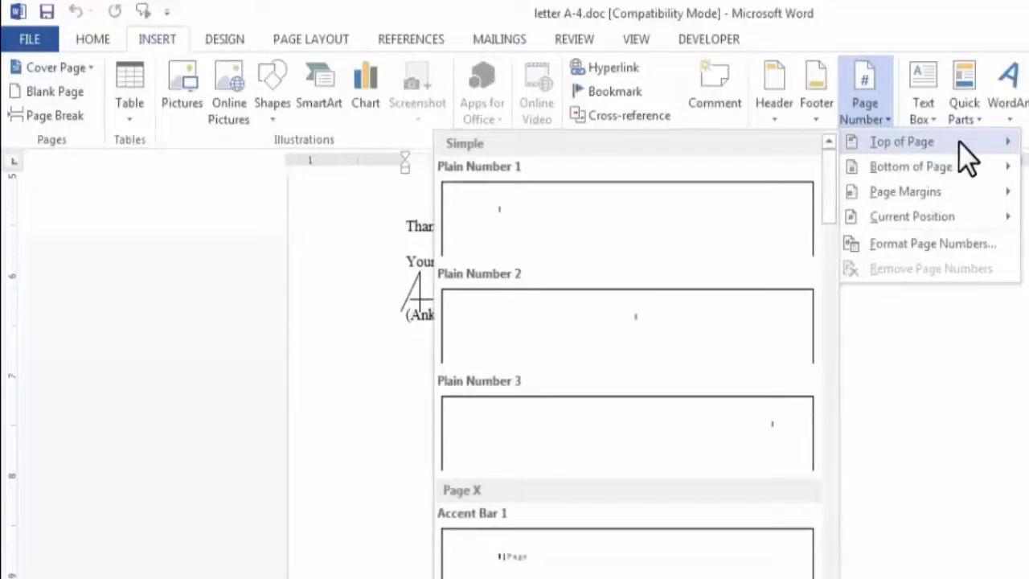
# Insert Plain Number 3 page numbering at the bottom of the pages and return to the body text
pyautogui.moveTo(933, 179)
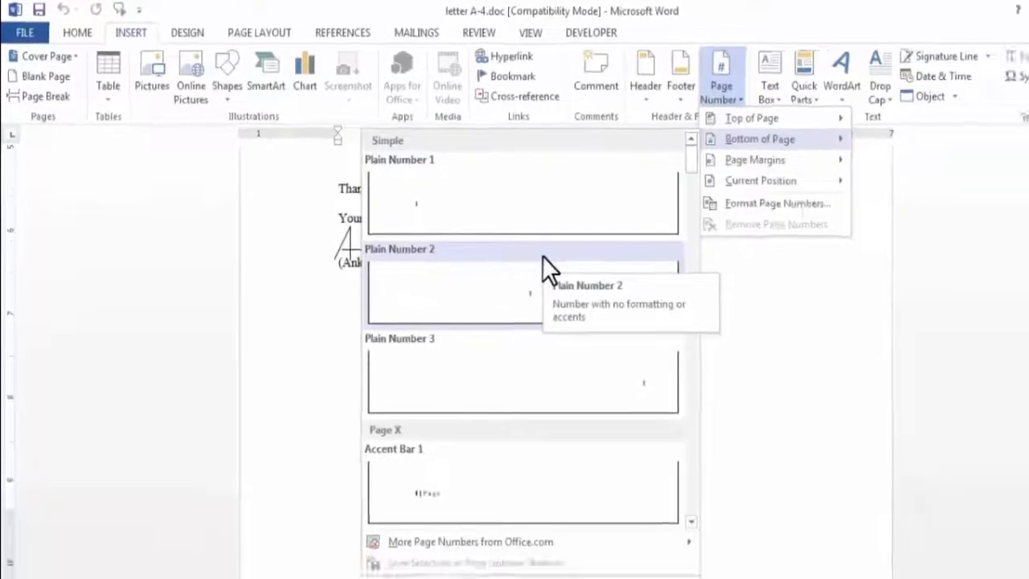
pyautogui.click(554, 375)
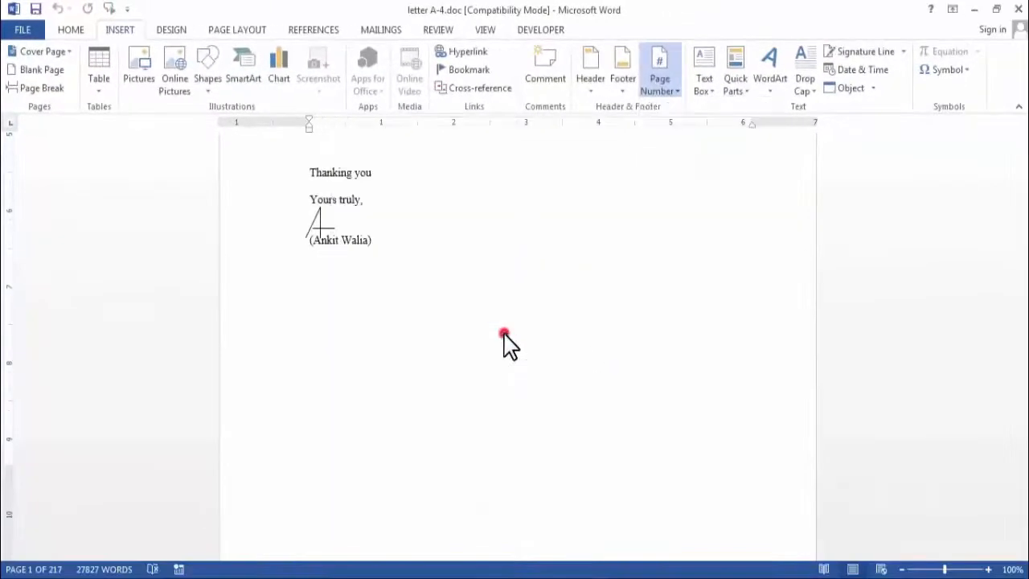
pyautogui.doubleClick(621, 235)
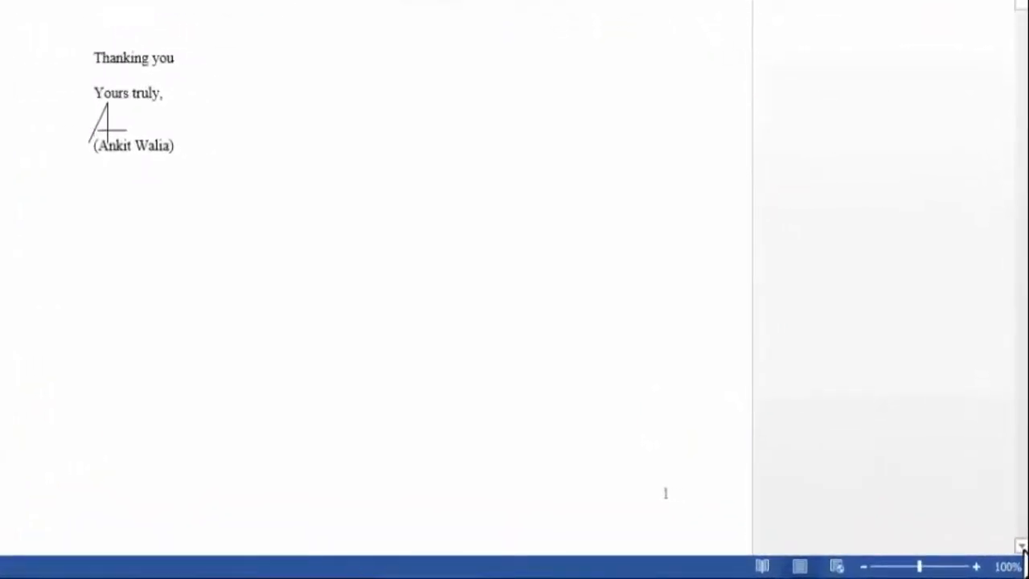
# Examine the page numbers in the footers of the first several letter pages
pyautogui.click(1021, 546)
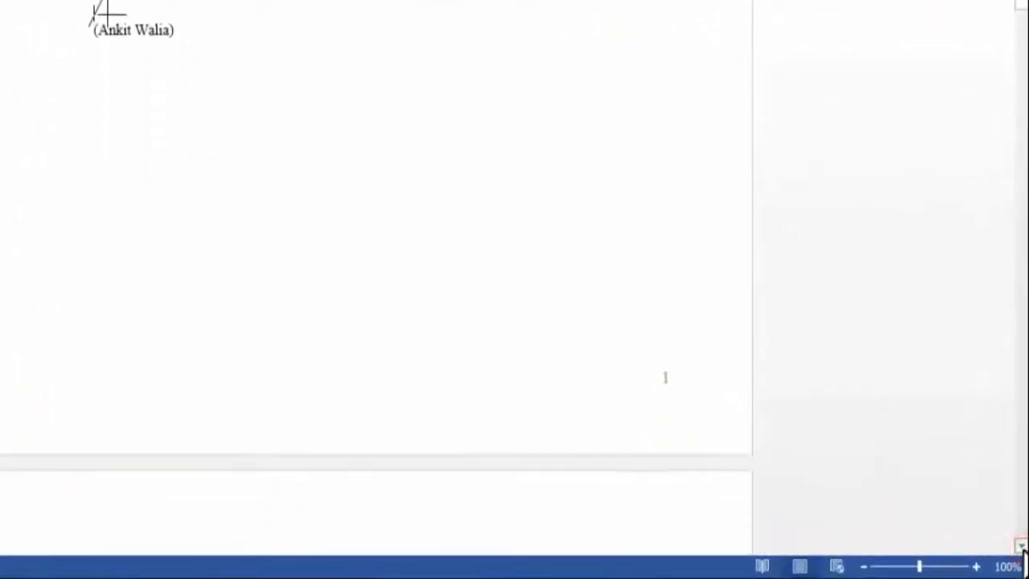
pyautogui.click(1022, 547)
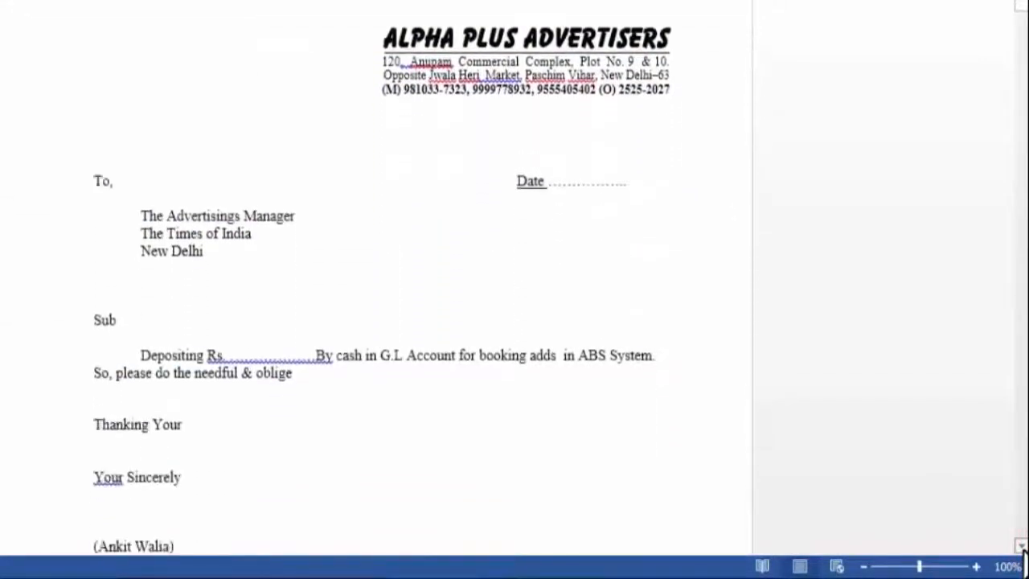
pyautogui.click(1022, 547)
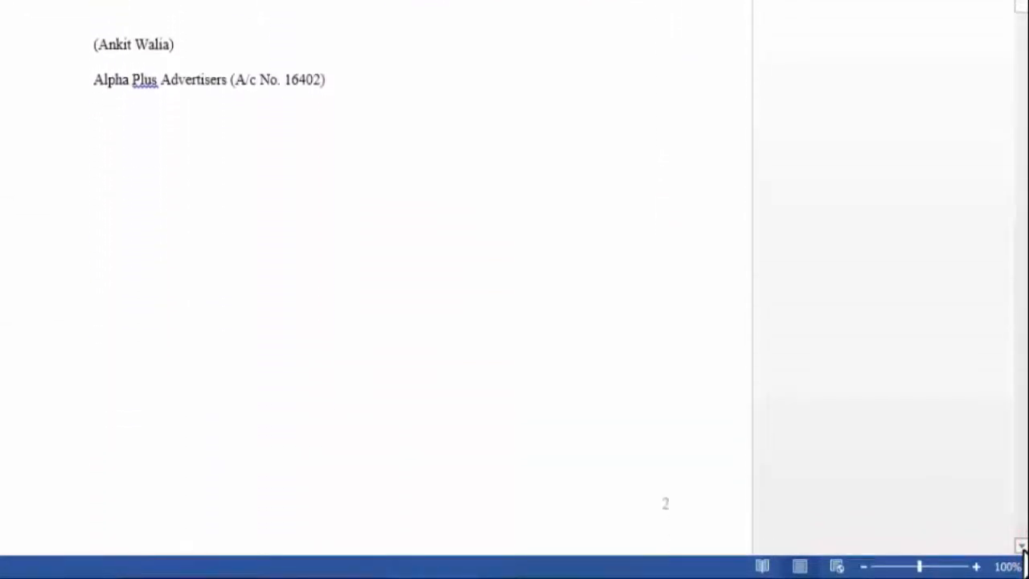
pyautogui.click(1021, 546)
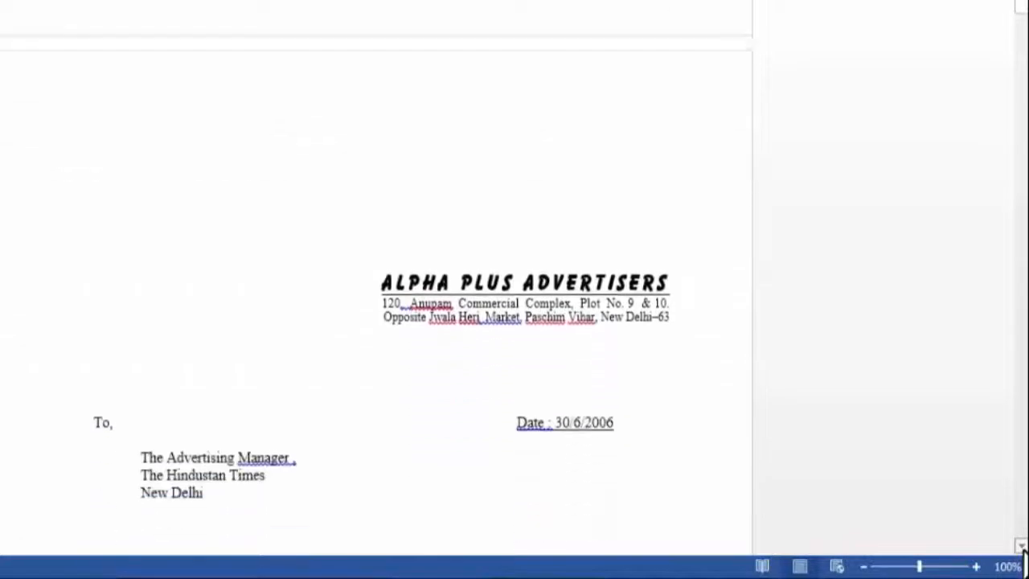
pyautogui.click(1021, 546)
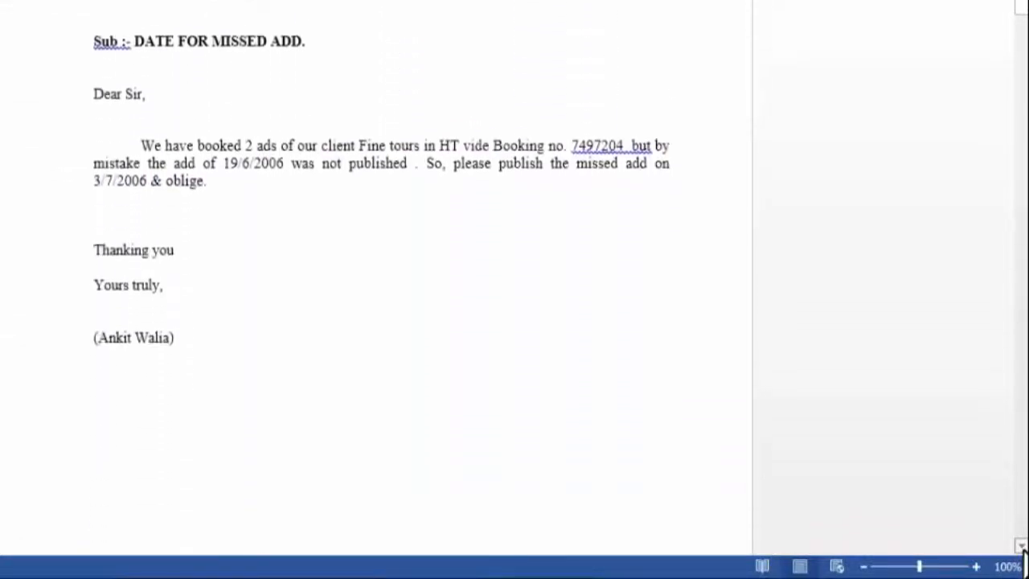
pyautogui.click(1022, 547)
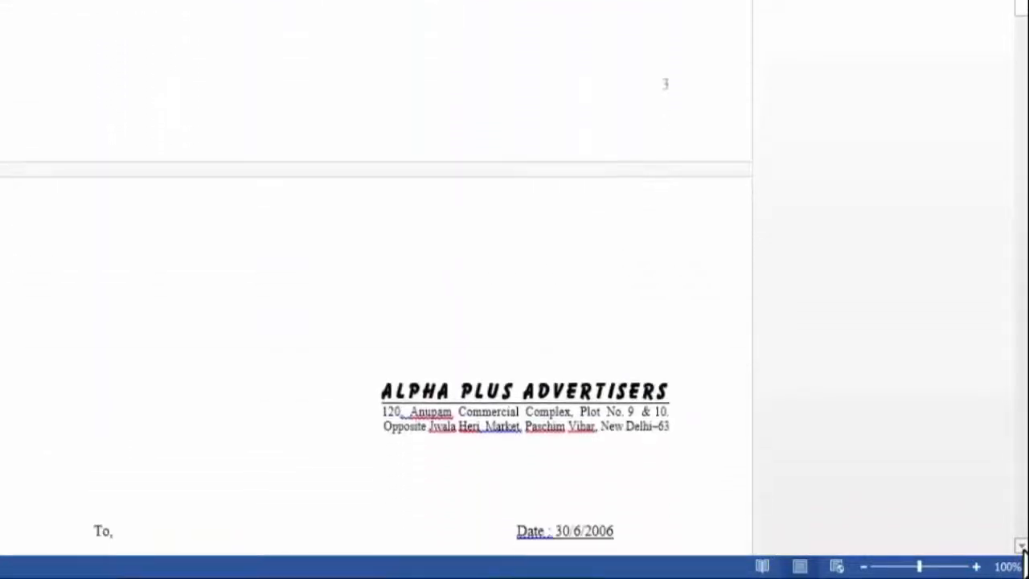
pyautogui.click(1021, 547)
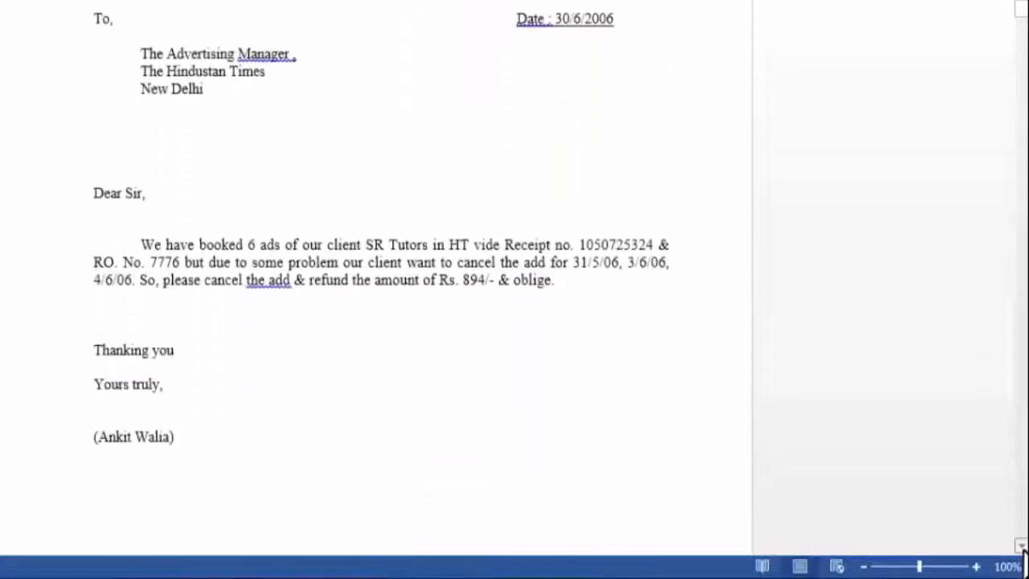
pyautogui.click(1022, 547)
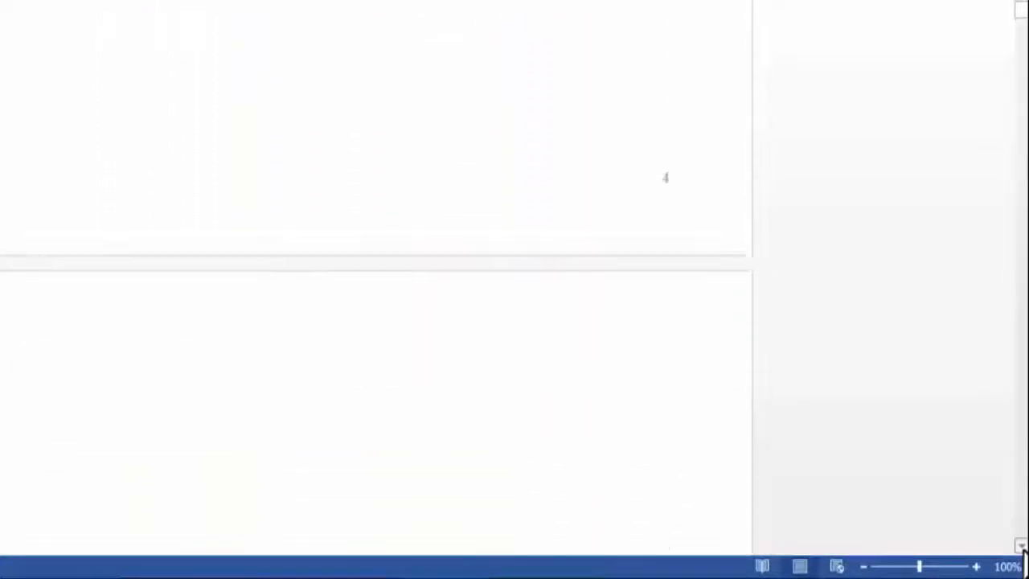
pyautogui.click(1022, 547)
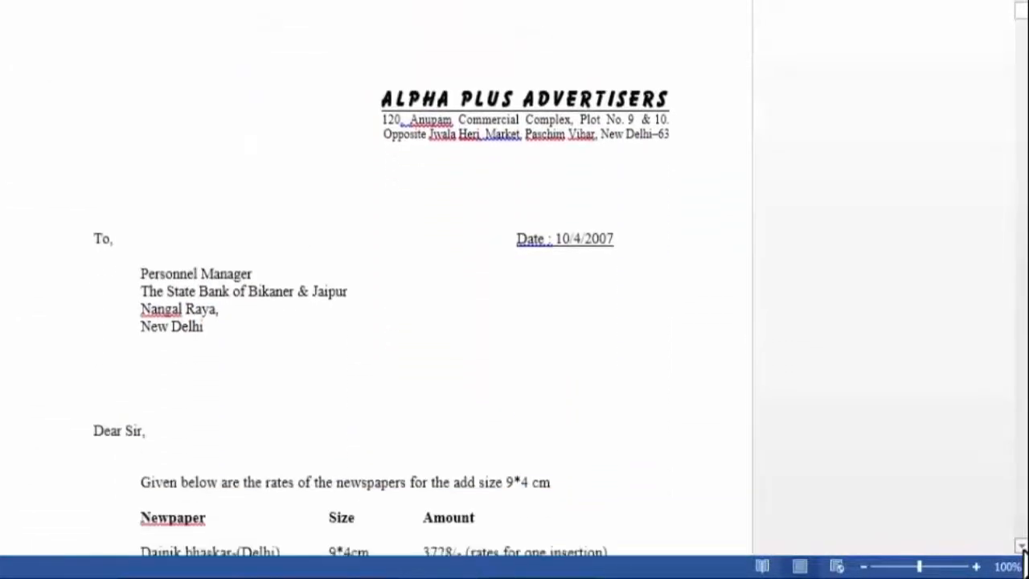
pyautogui.click(1021, 546)
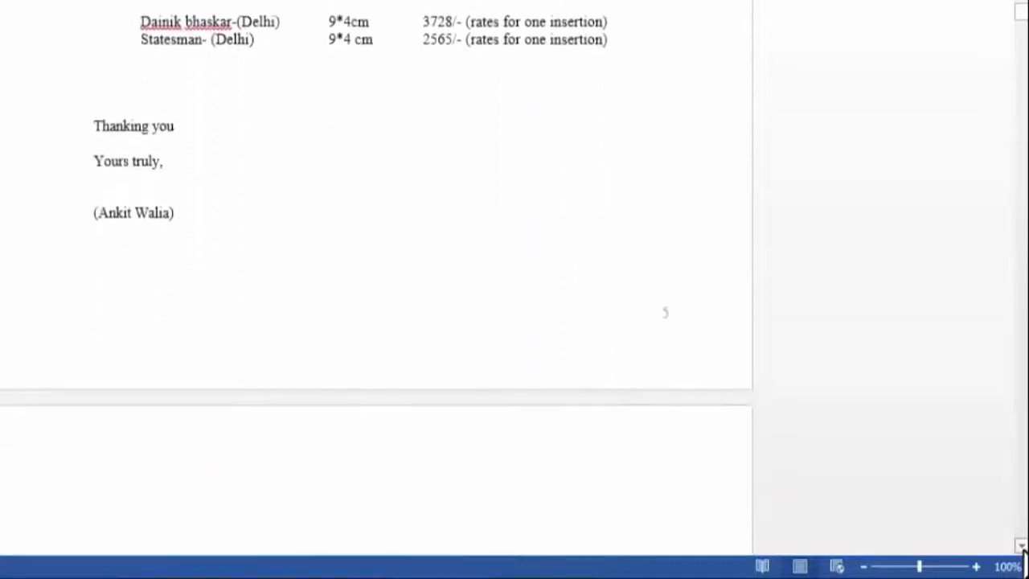
pyautogui.click(1022, 546)
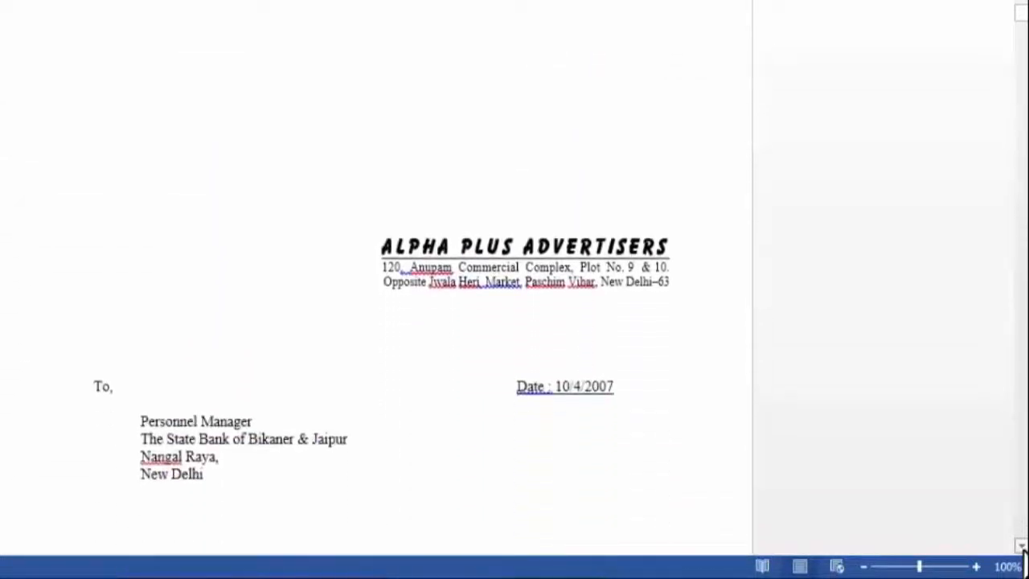
pyautogui.click(1022, 546)
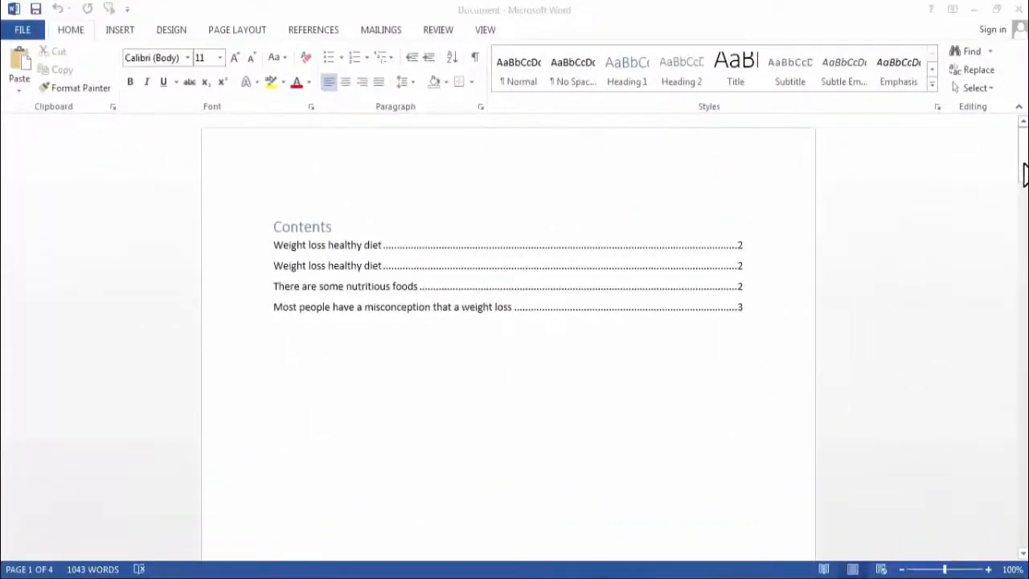
# Insert a Next Page section break before the first "Weight loss healthy diet" heading following the contents page
pyautogui.moveTo(1024, 172); pyautogui.dragTo(1023, 270)
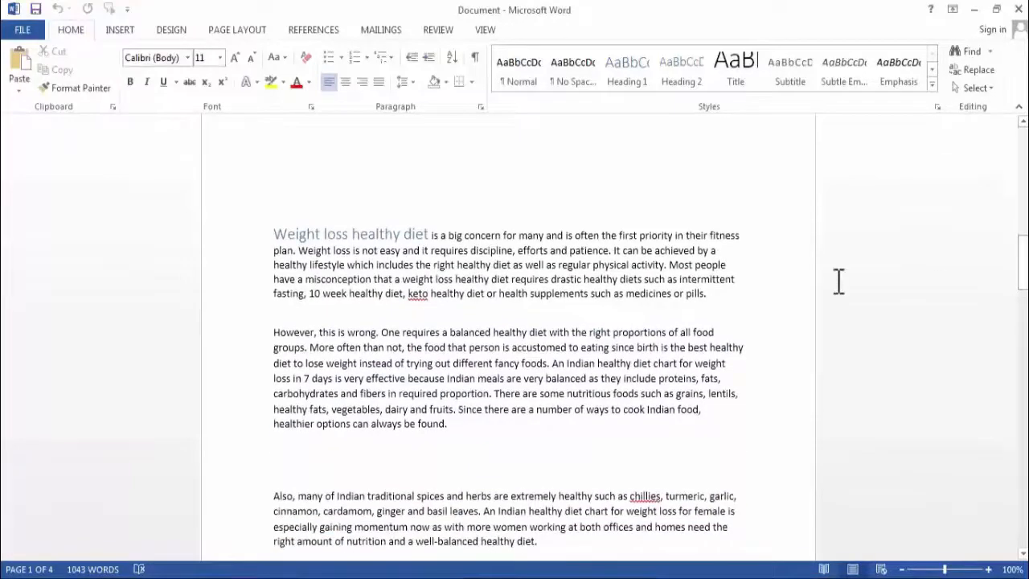
pyautogui.click(271, 237)
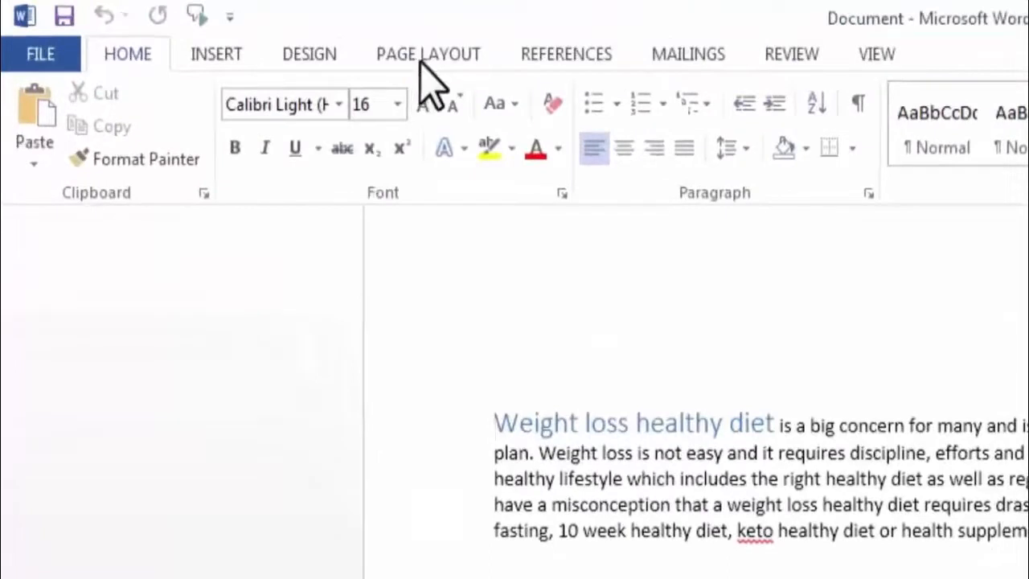
pyautogui.click(420, 59)
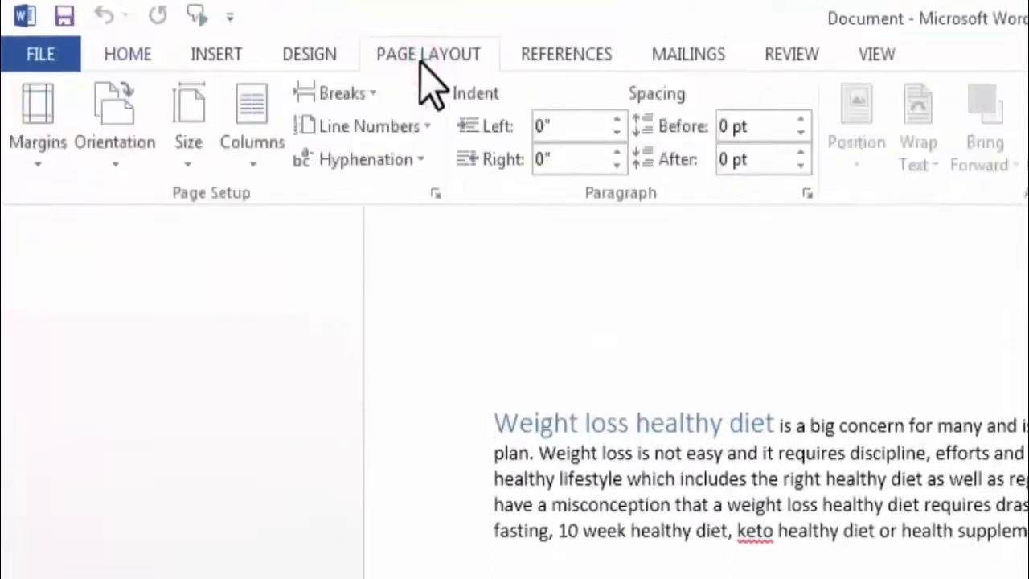
pyautogui.click(375, 95)
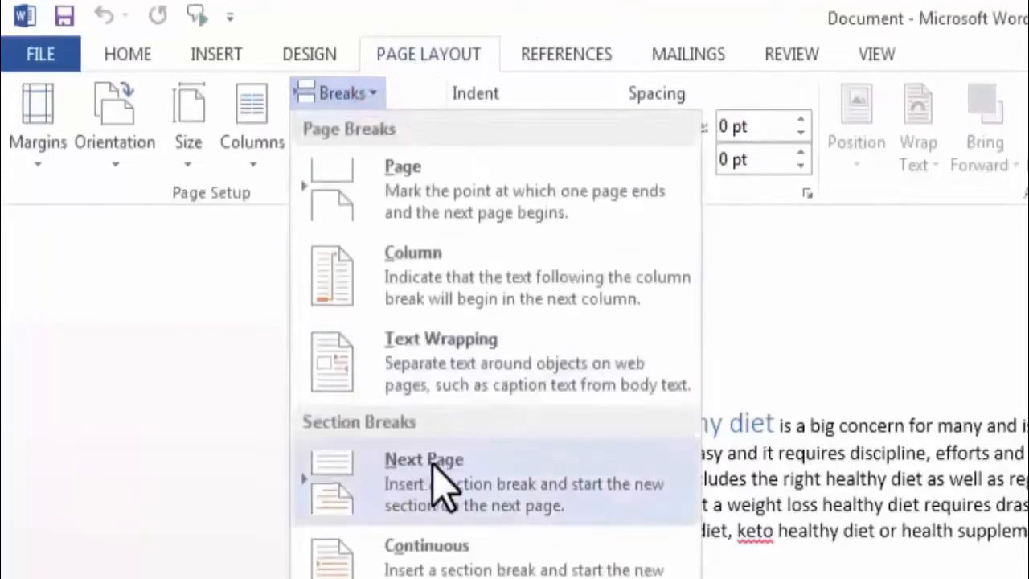
pyautogui.click(444, 481)
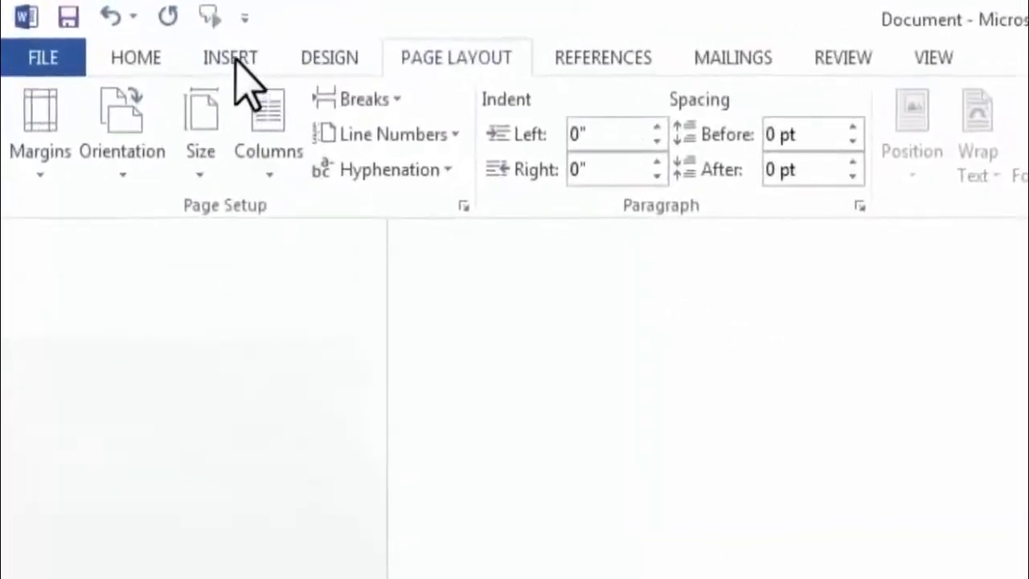
# Insert Plain Number 2 page numbering at the bottom of the pages
pyautogui.click(233, 59)
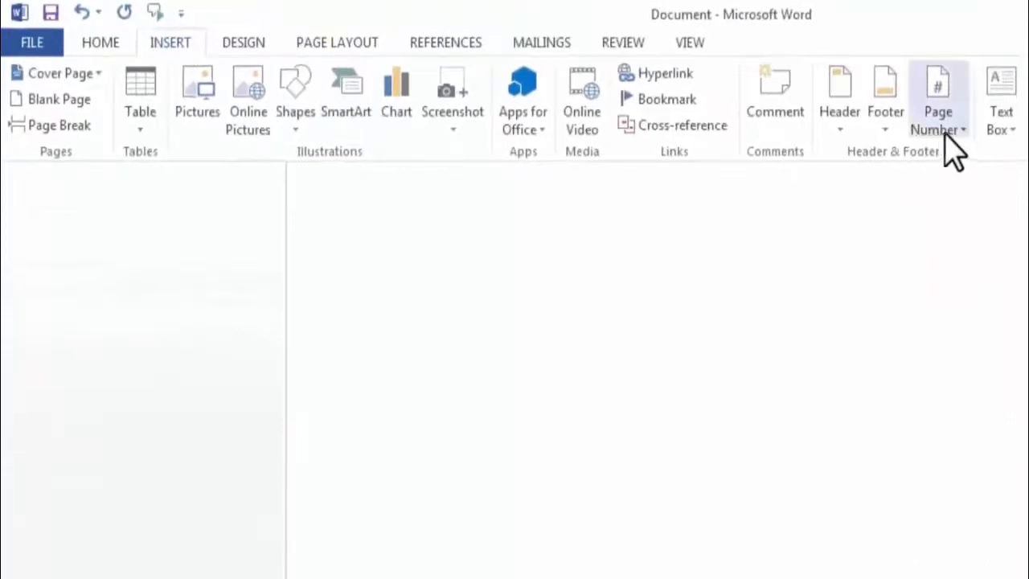
pyautogui.click(937, 120)
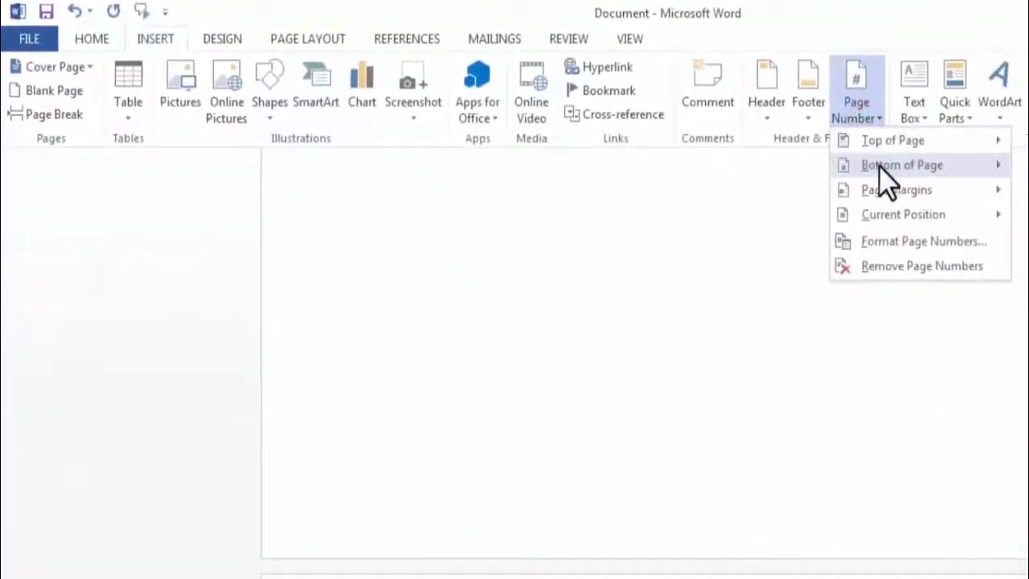
pyautogui.moveTo(884, 179)
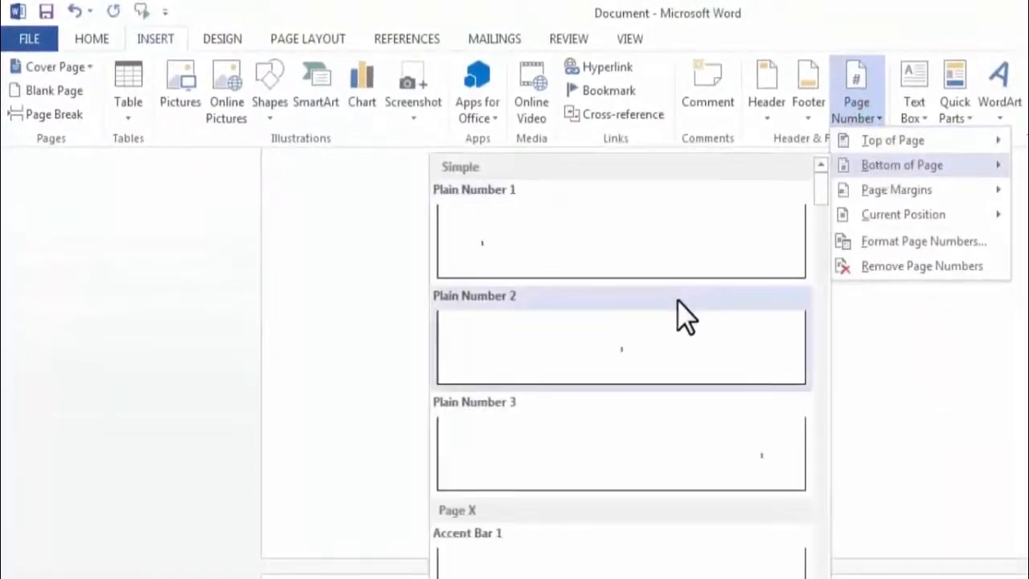
pyautogui.click(625, 321)
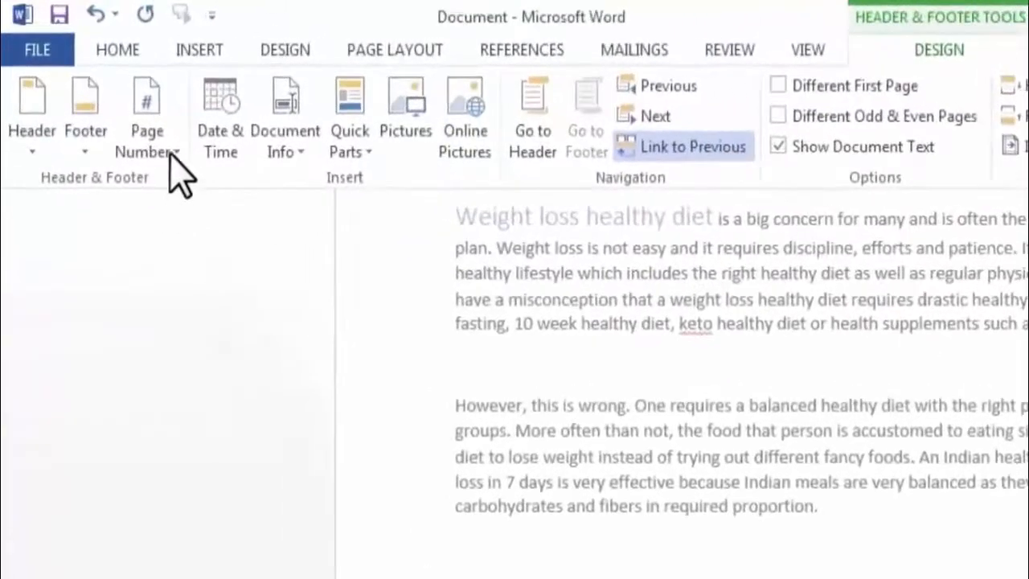
# Set the Section 2 page numbering to start at 1 and return to the body text
pyautogui.click(172, 160)
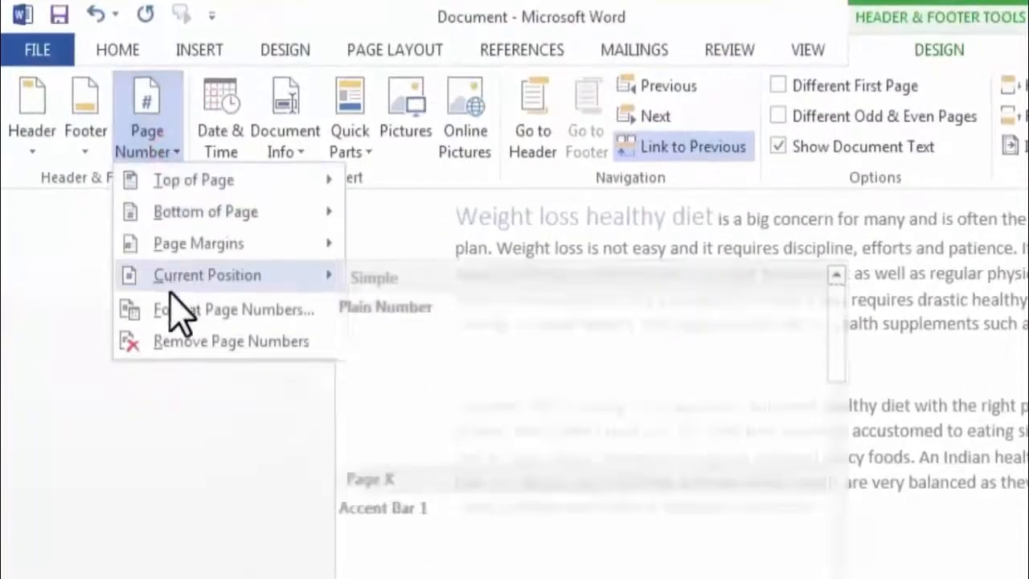
pyautogui.click(199, 309)
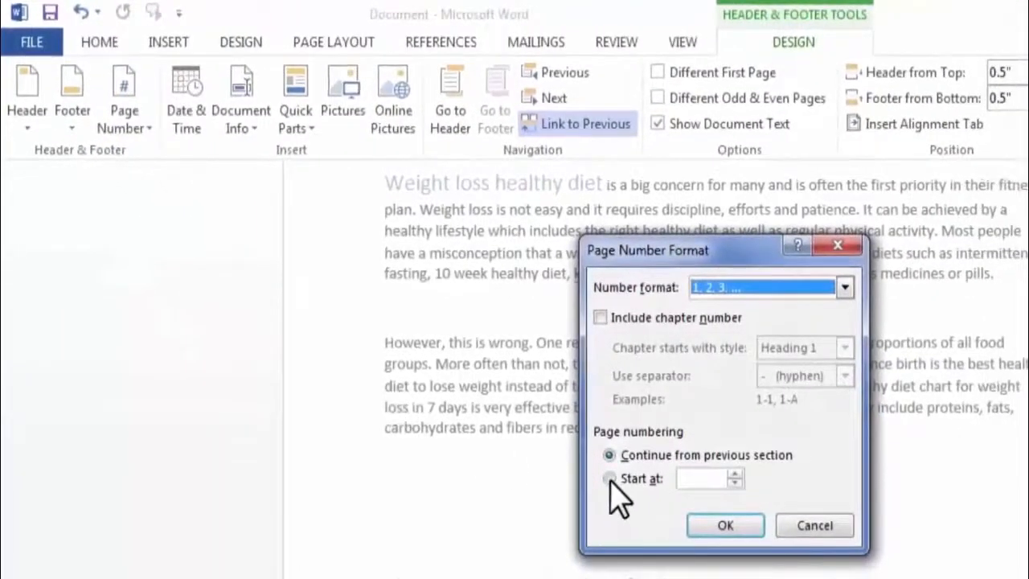
pyautogui.click(609, 478)
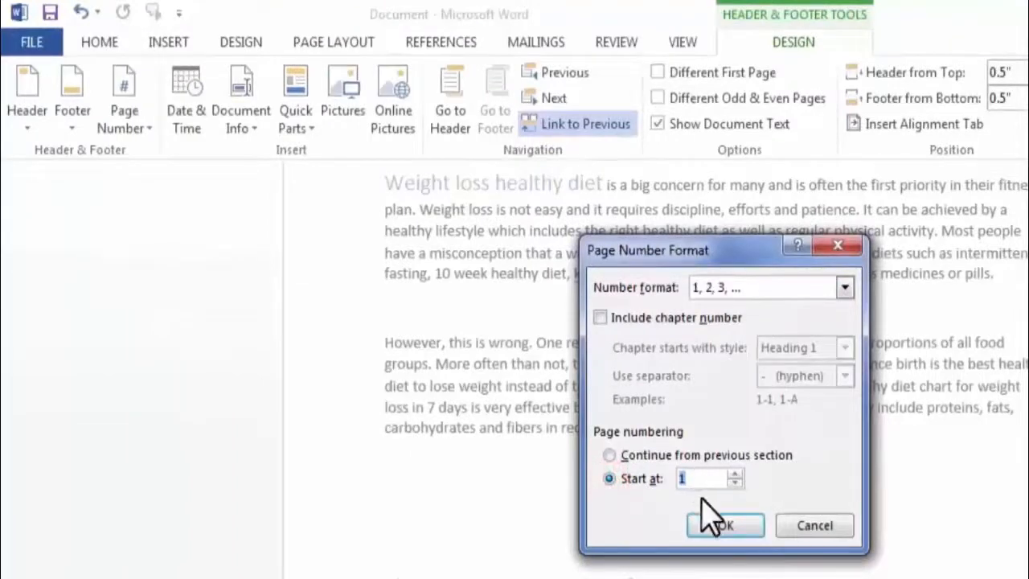
pyautogui.click(725, 527)
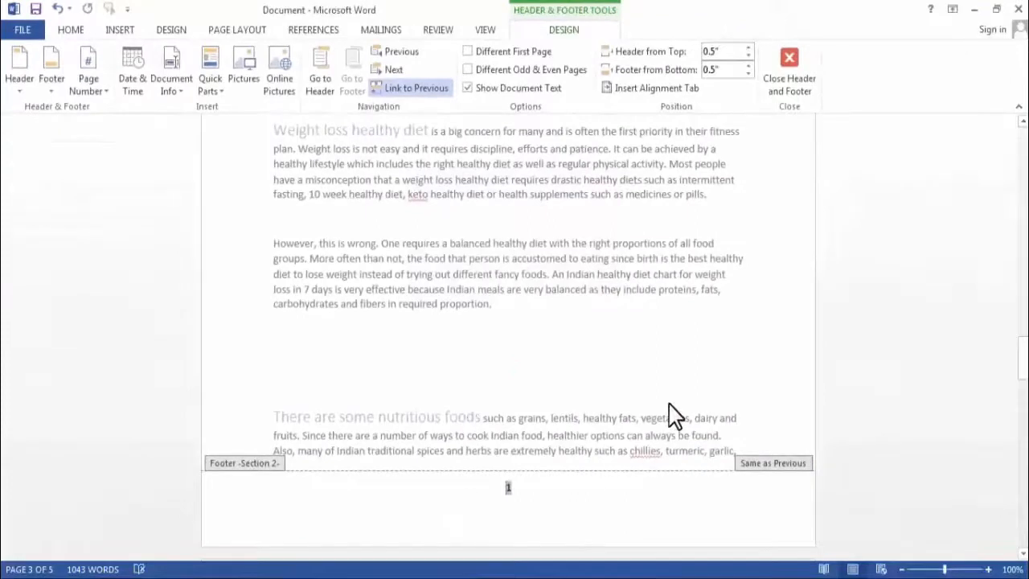
pyautogui.doubleClick(693, 383)
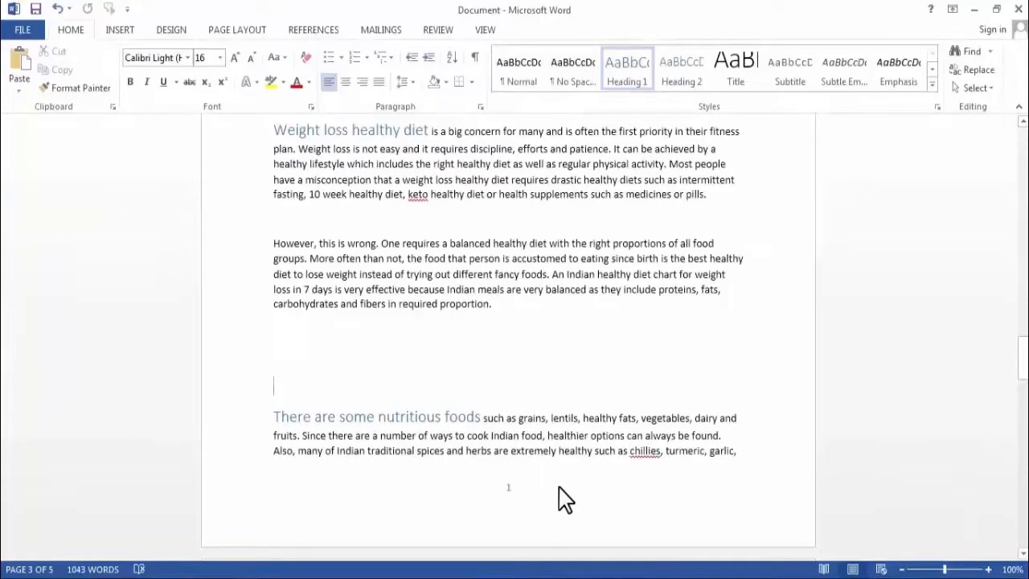
# Remove the blank page between the contents page and the first "Weight loss healthy diet" page
pyautogui.moveTo(1024, 360); pyautogui.dragTo(1021, 301)
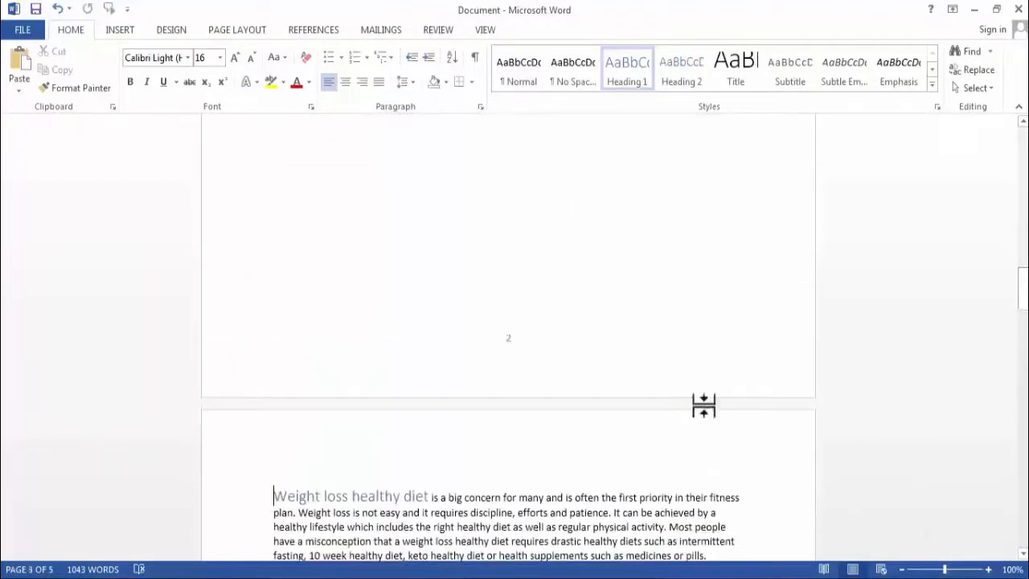
pyautogui.click(475, 254)
pyautogui.scroll(-3, 475, 254)
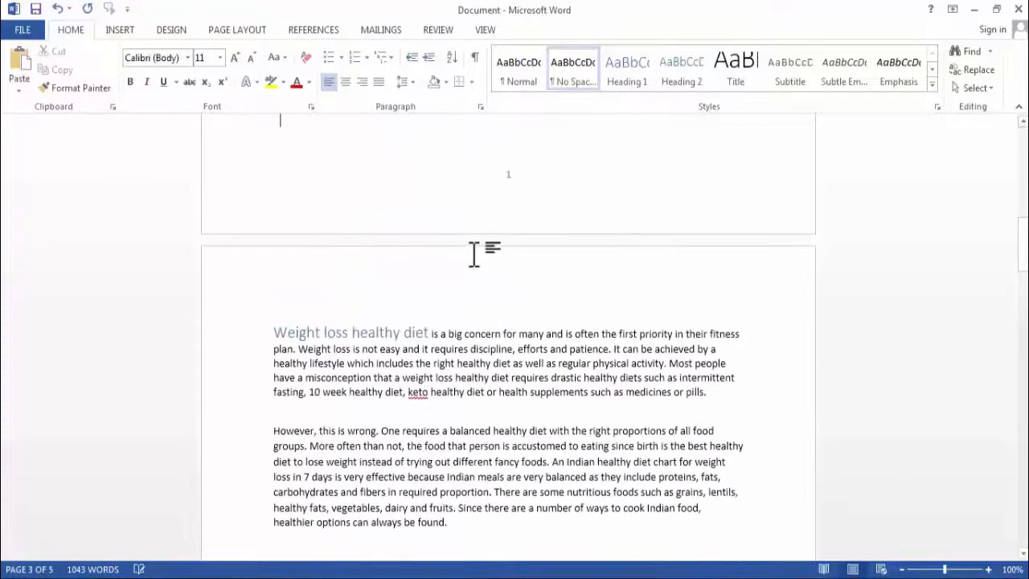
# Change the Section 1 footer's page number format on the contents page to A, B, C, … and return to the body text
pyautogui.scroll(1, 474, 254)
pyautogui.moveTo(1023, 265); pyautogui.dragTo(1024, 216)
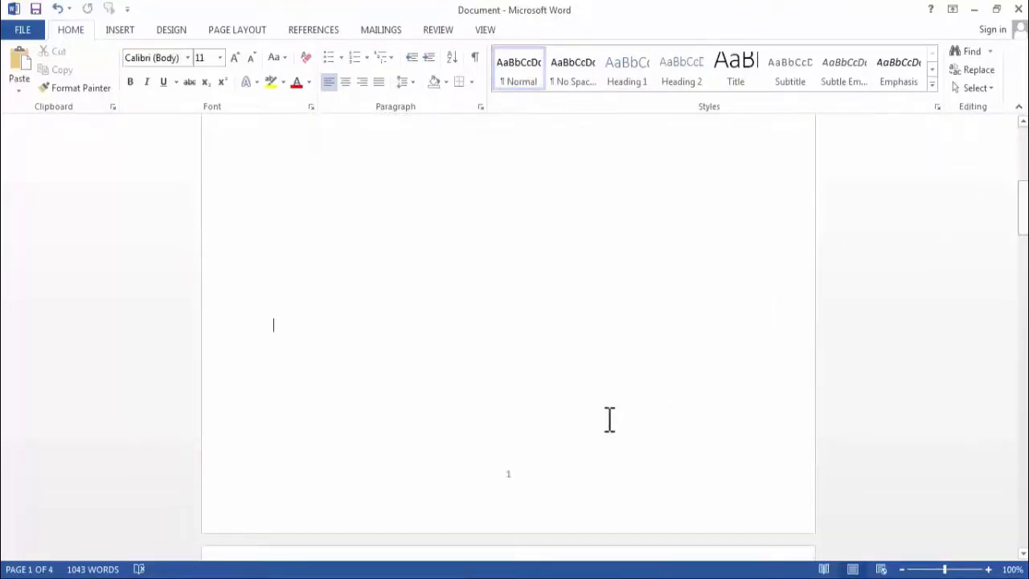
pyautogui.doubleClick(529, 486)
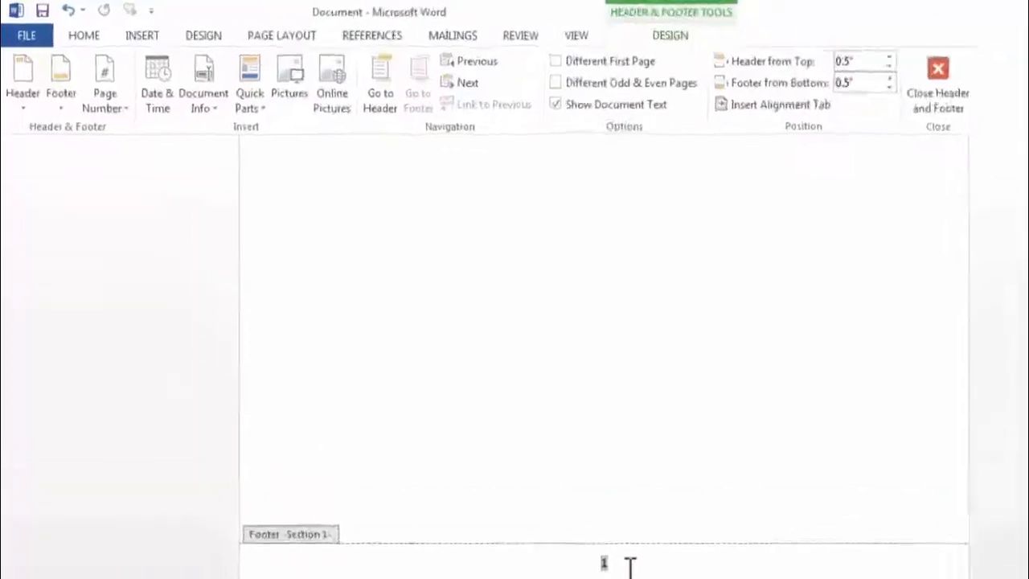
pyautogui.click(180, 163)
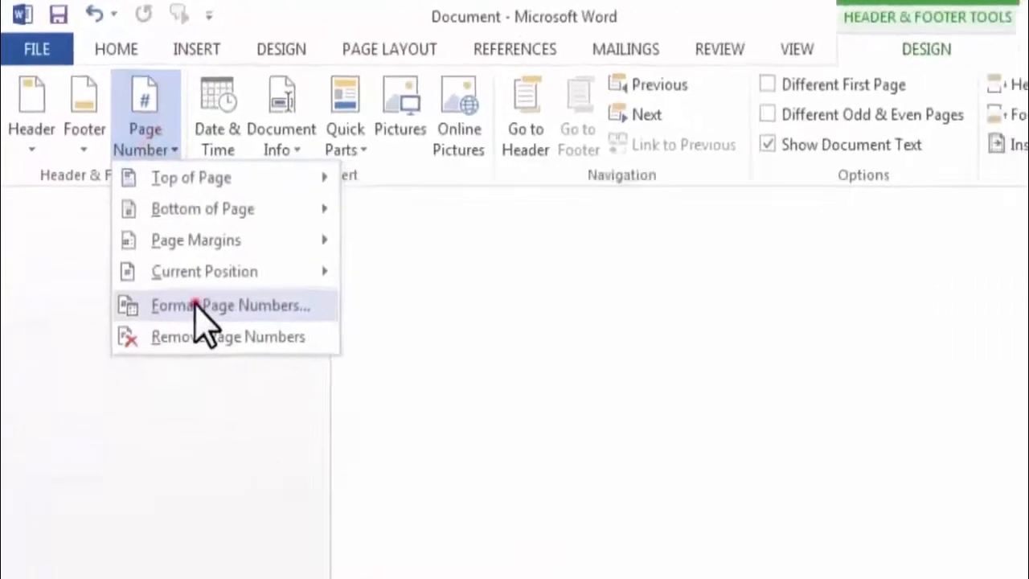
pyautogui.click(196, 305)
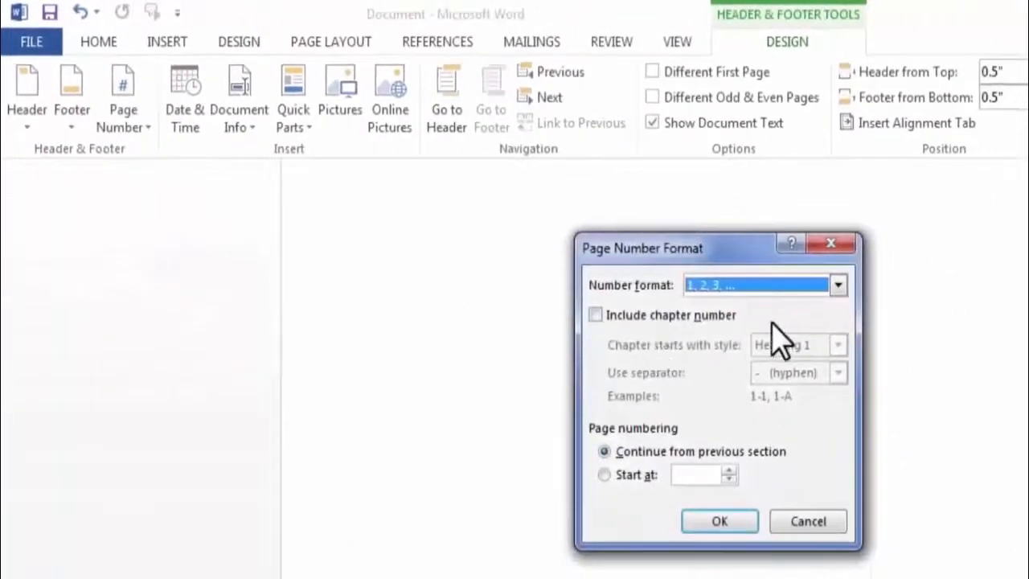
pyautogui.click(838, 286)
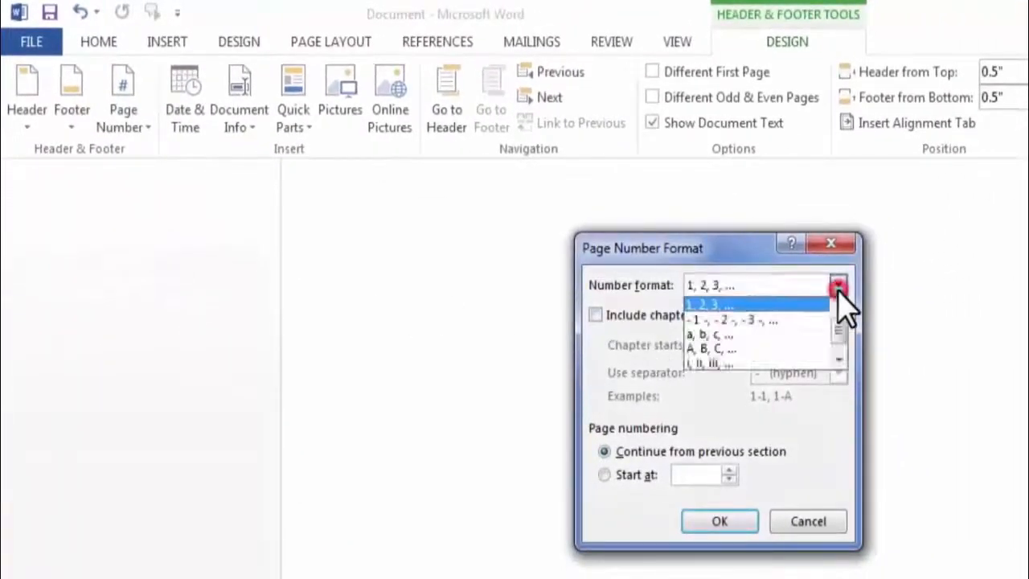
pyautogui.click(742, 347)
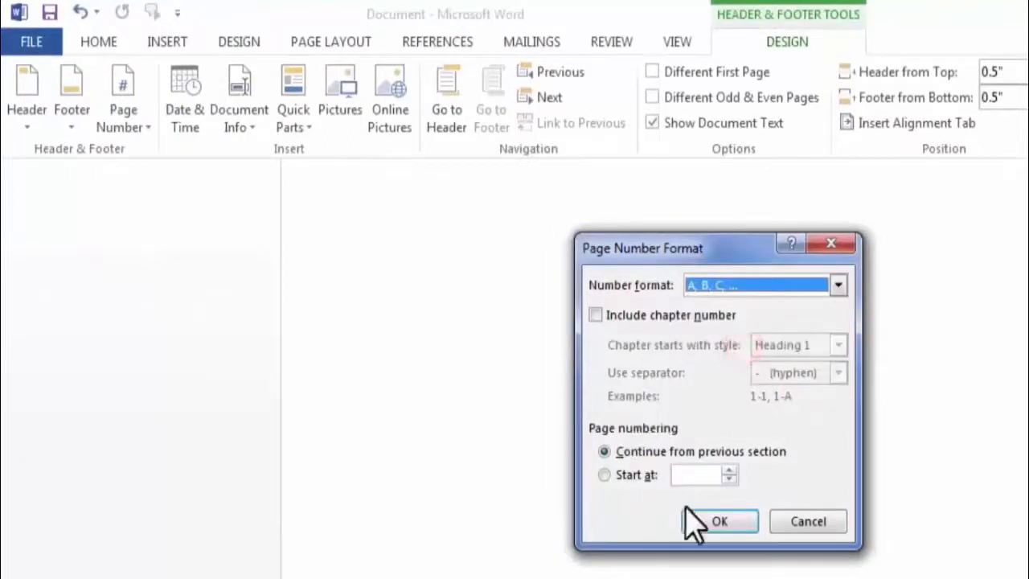
pyautogui.click(714, 522)
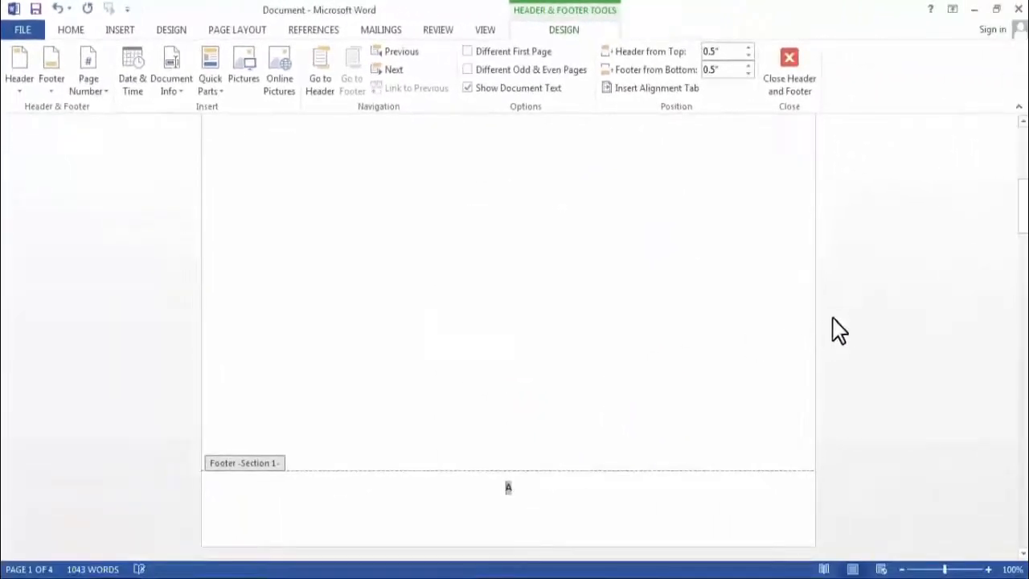
pyautogui.doubleClick(785, 303)
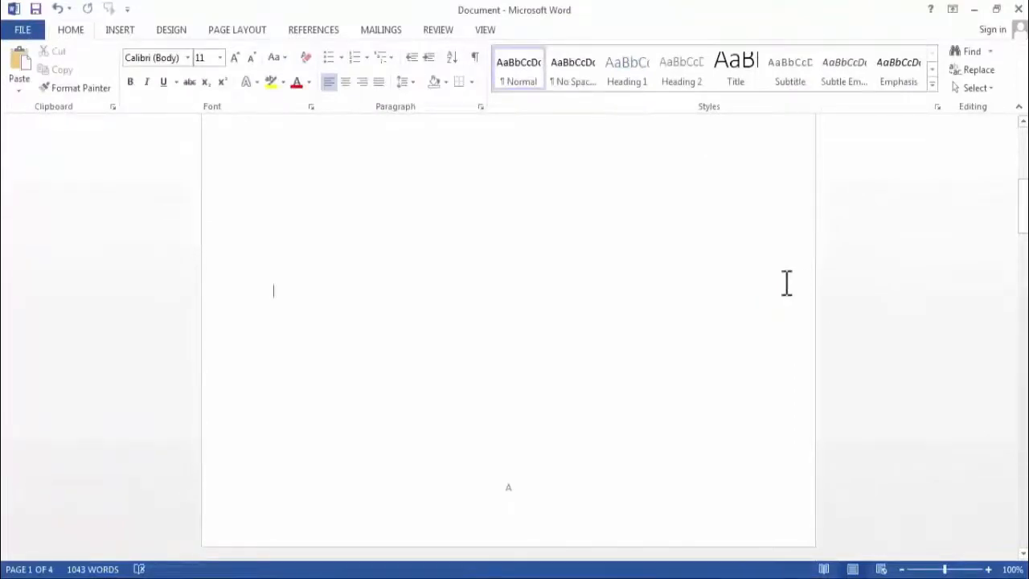
# Open the print preview and page through all four pages to check the page numbering of both sections
pyautogui.hotkey('ctrl', 'p')
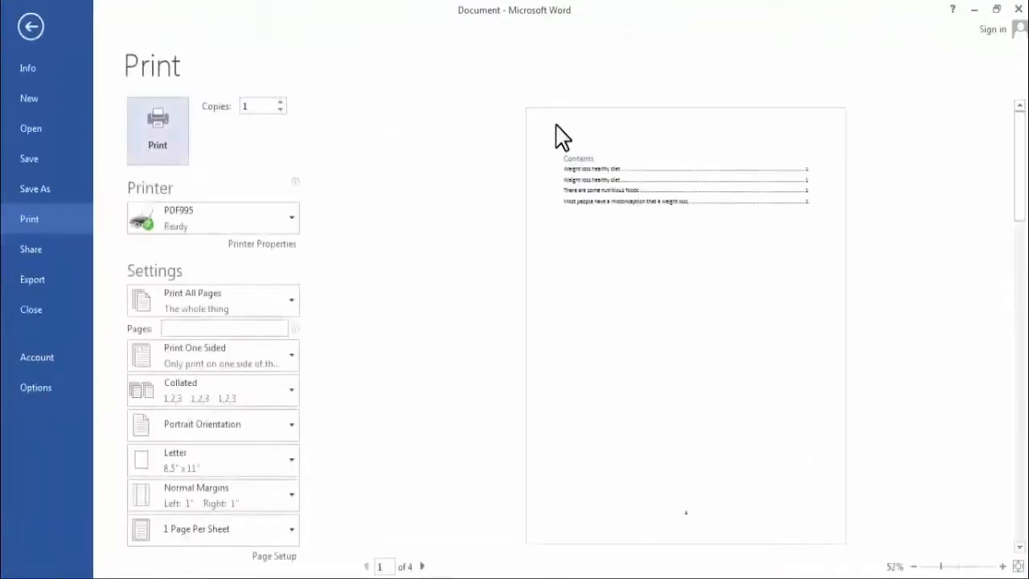
pyautogui.click(424, 567)
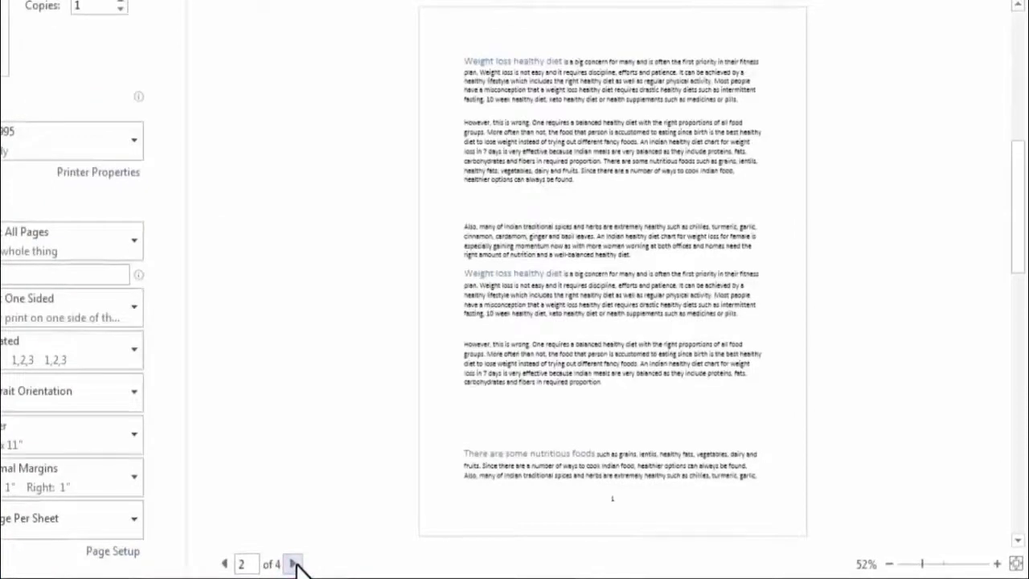
pyautogui.click(294, 564)
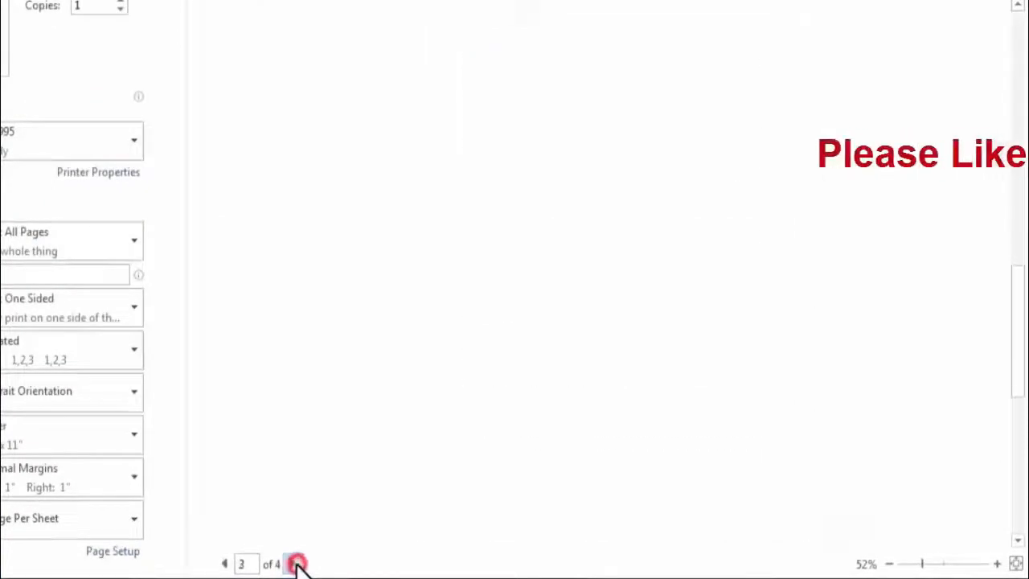
pyautogui.click(293, 564)
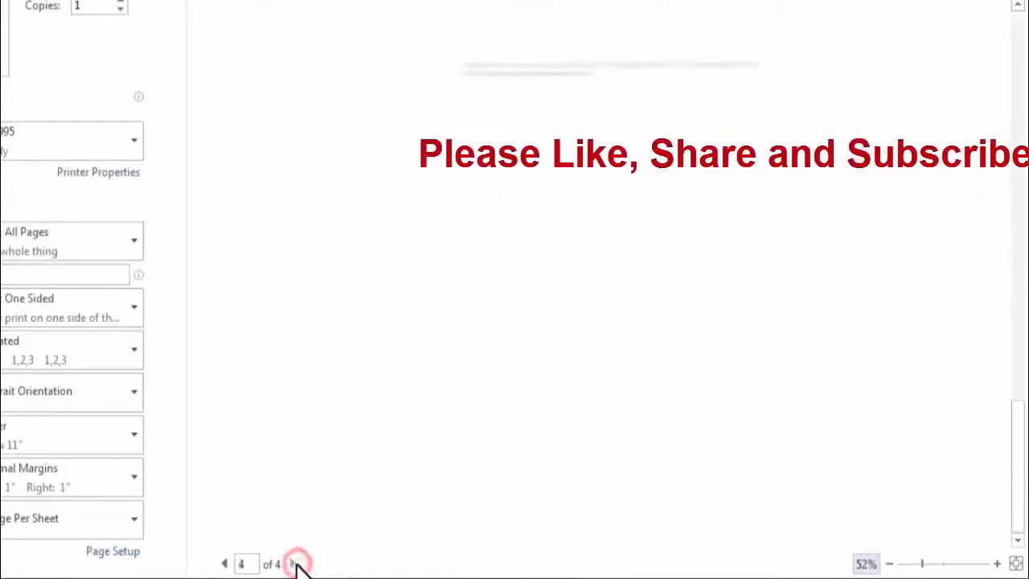